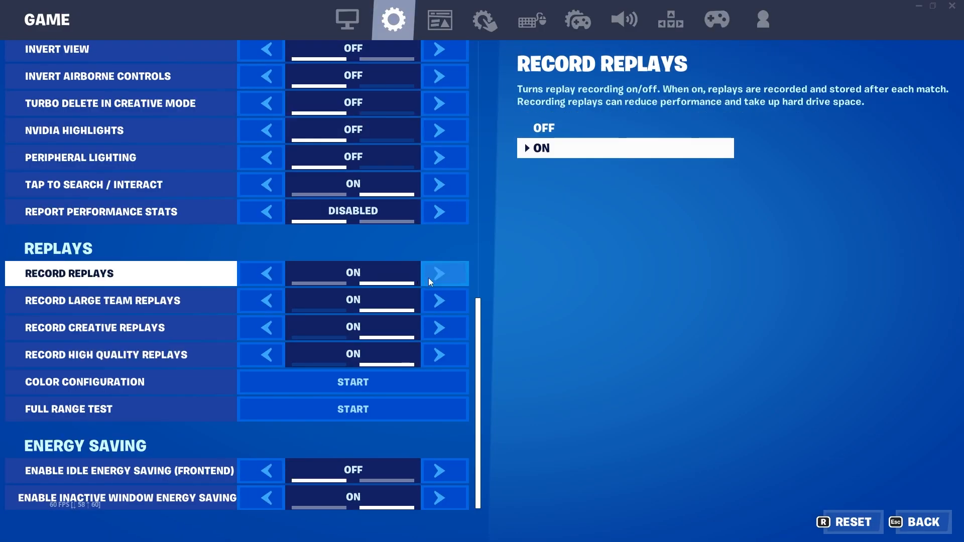
Turn off recording of large team, creative and high quality replays, and set Record Replays to On
click(441, 307)
click(445, 325)
click(441, 355)
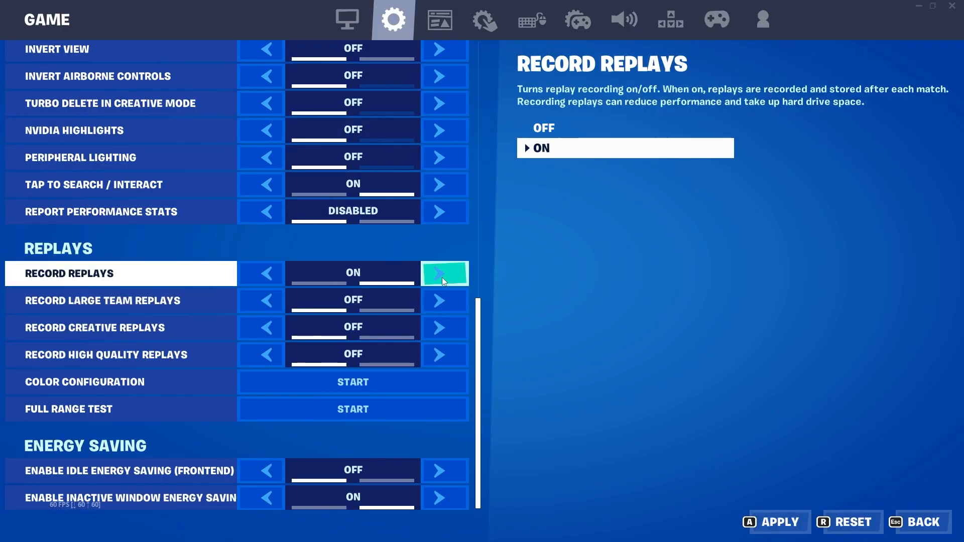
click(441, 277)
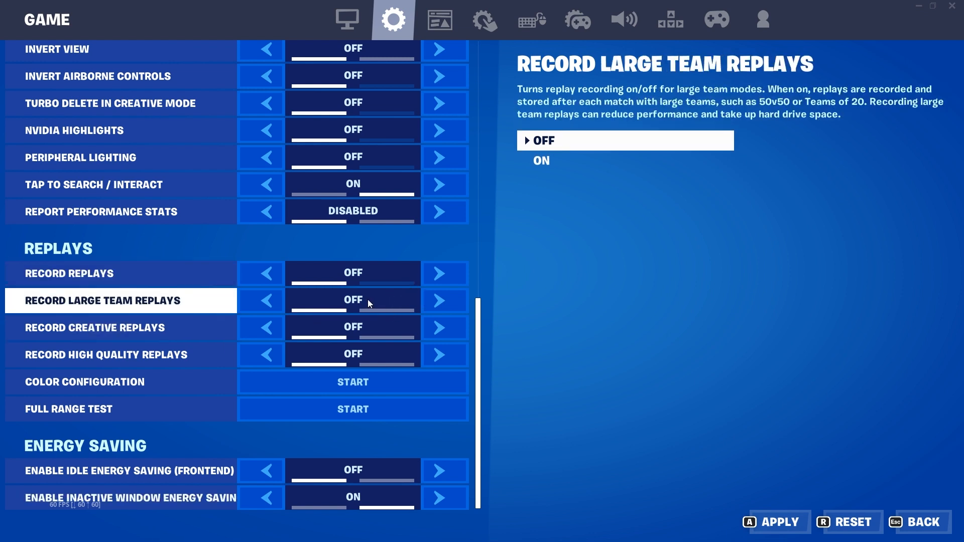
click(443, 273)
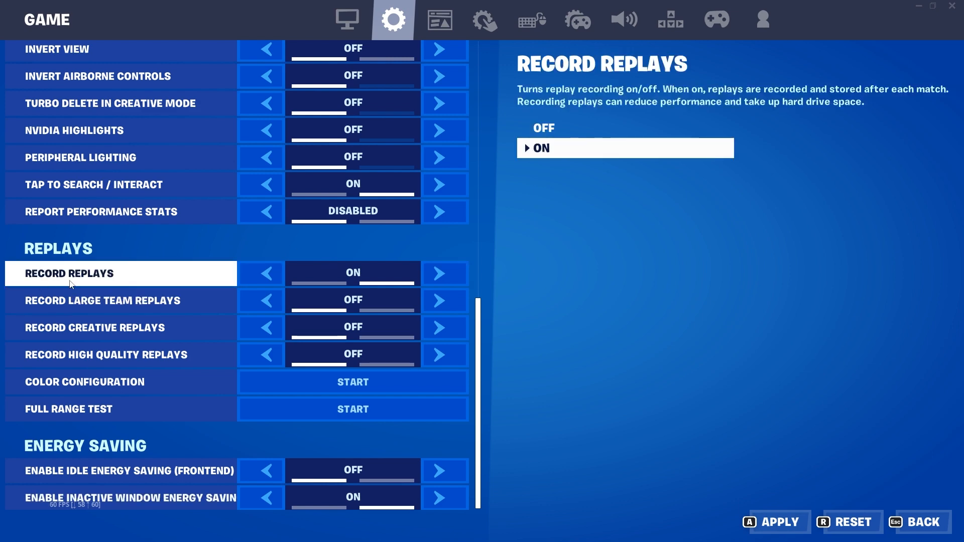
Set the sound quality to Low in the audio settings
click(625, 23)
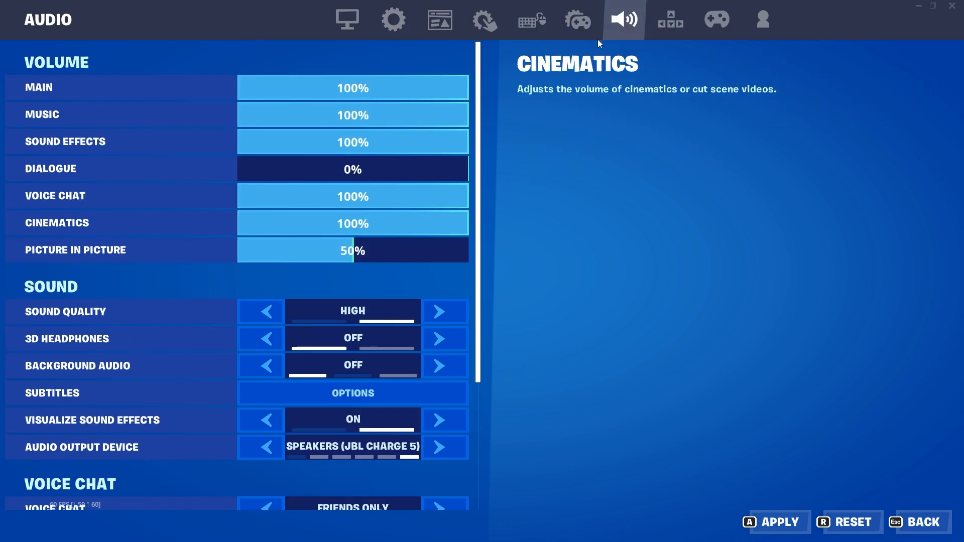
click(187, 317)
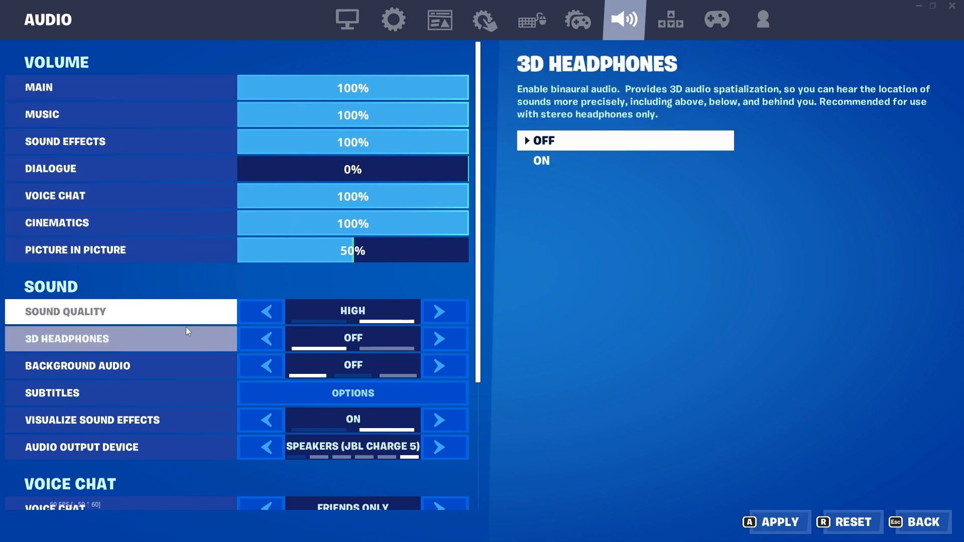
click(294, 318)
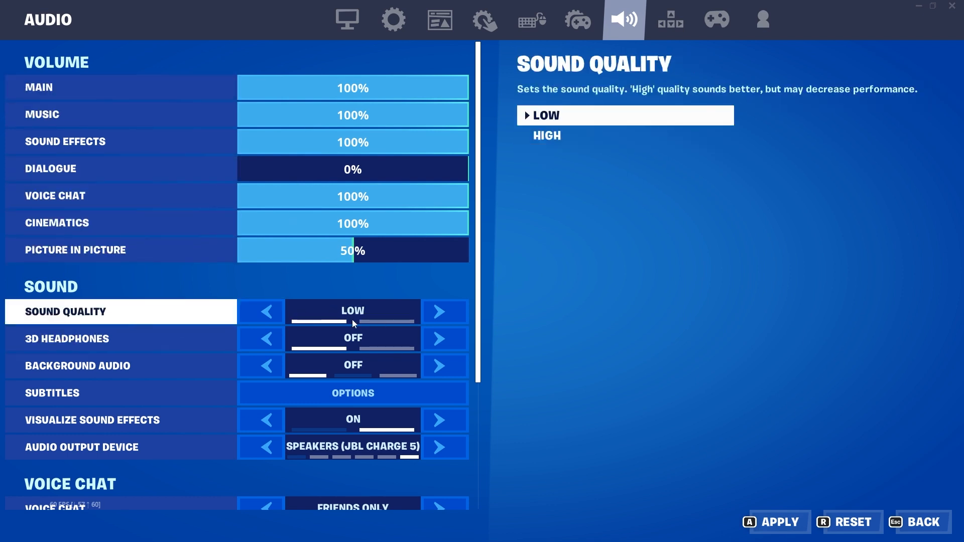
Open the subtitle options and apply the changed game settings
scroll(354, 315, down, 1)
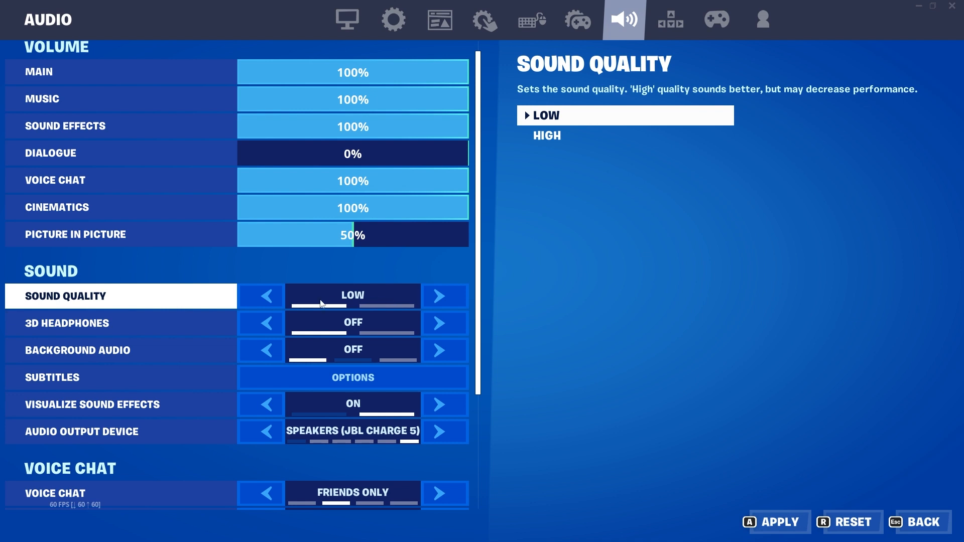
scroll(323, 309, down, 1)
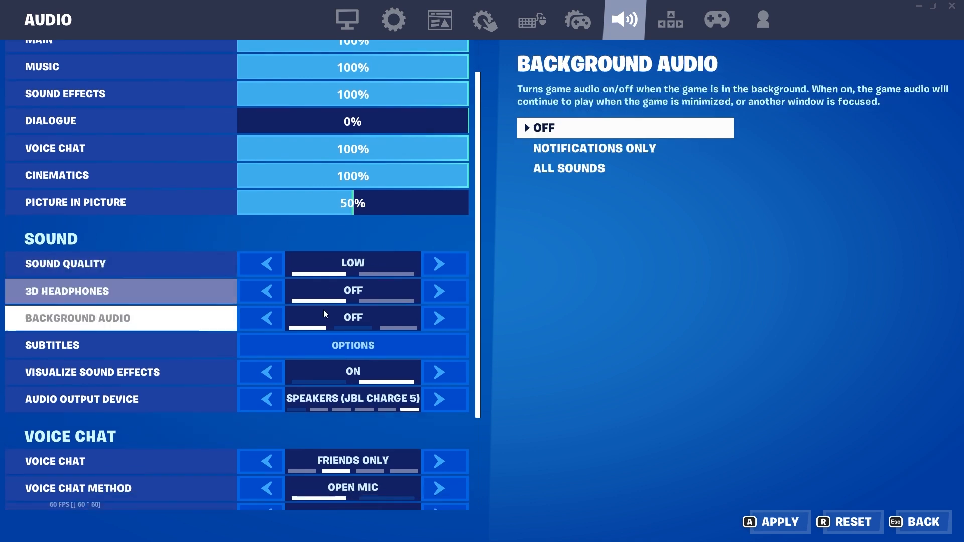
click(294, 347)
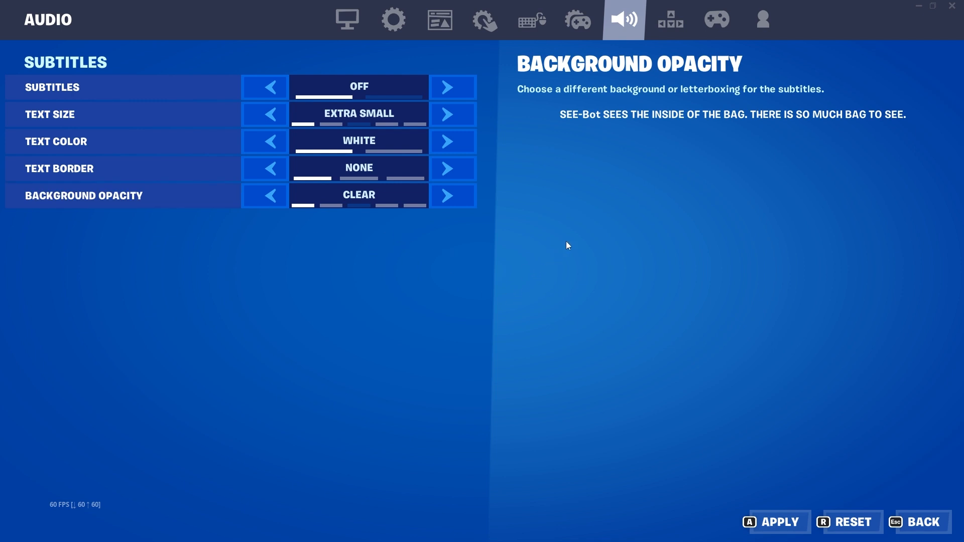
key(a)
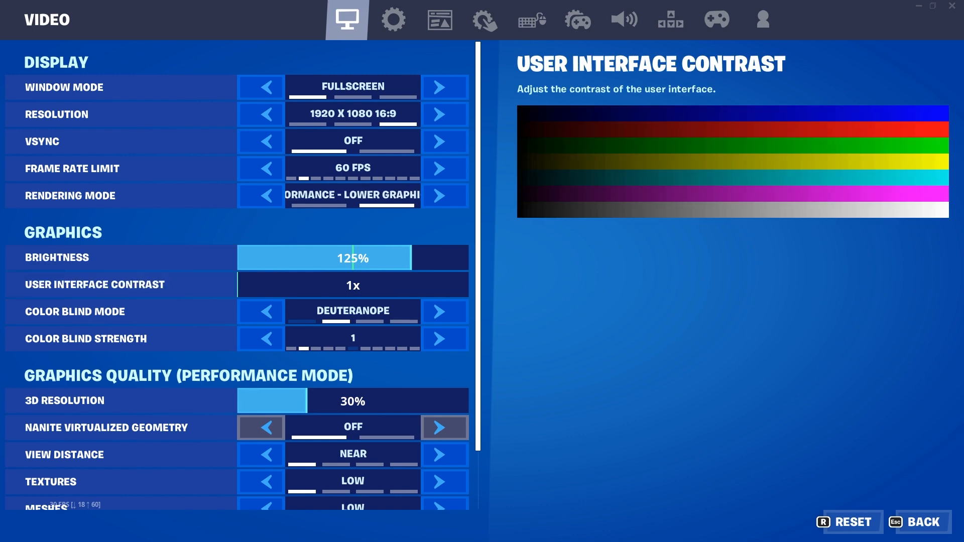
Open Task Manager and set the priority of the FortniteClient-Win64-Shipping.exe process to High
key(ctrl+shift+Escape)
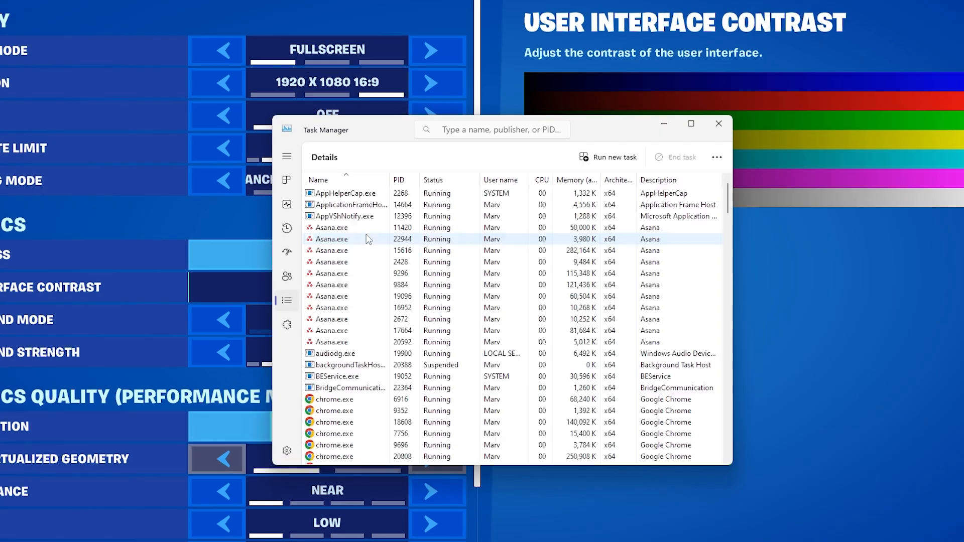
scroll(355, 236, down, 8)
scroll(363, 254, down, 8)
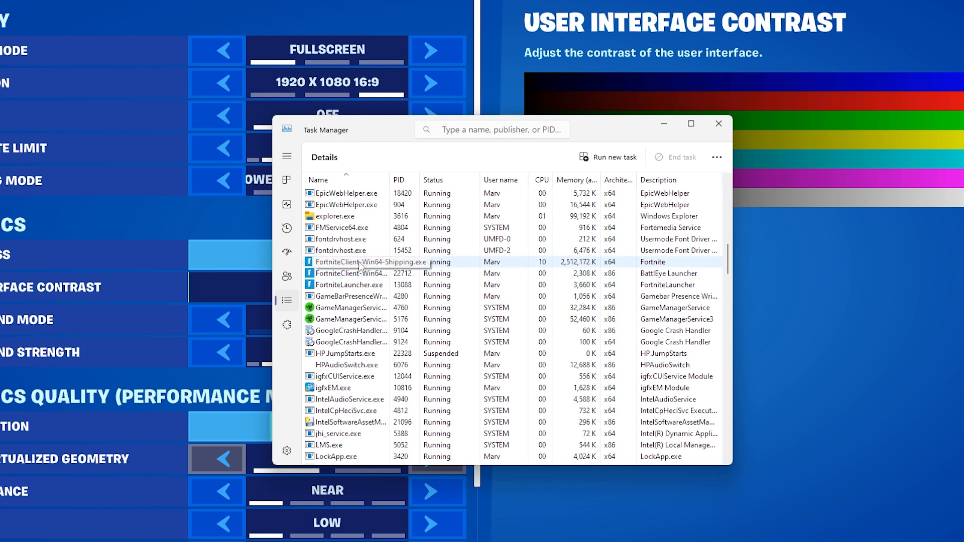
right_click(359, 266)
mouse_move(312, 333)
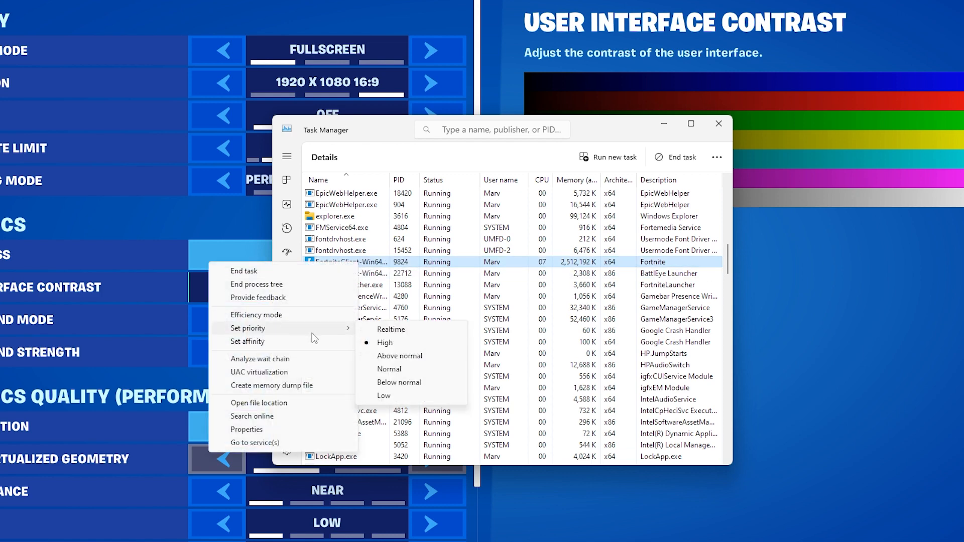
click(377, 342)
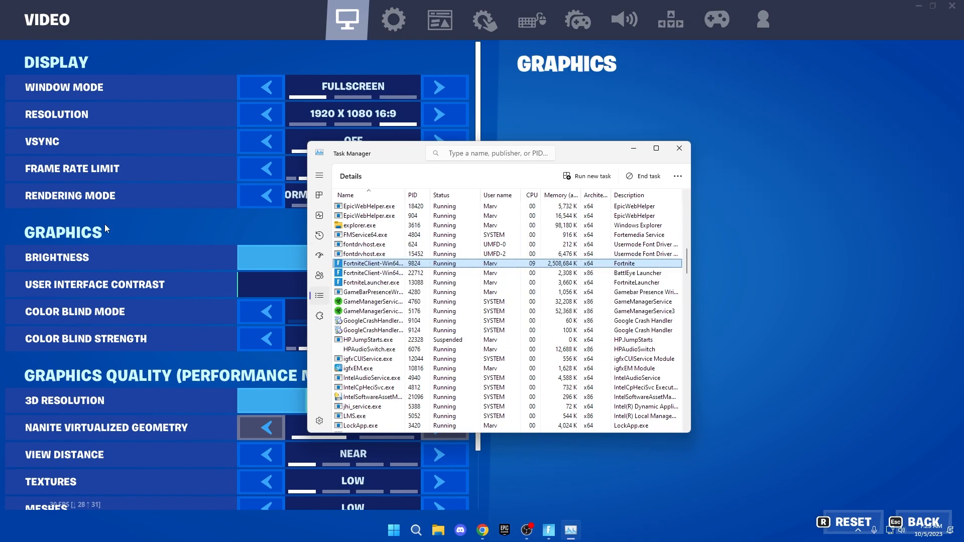
click(147, 227)
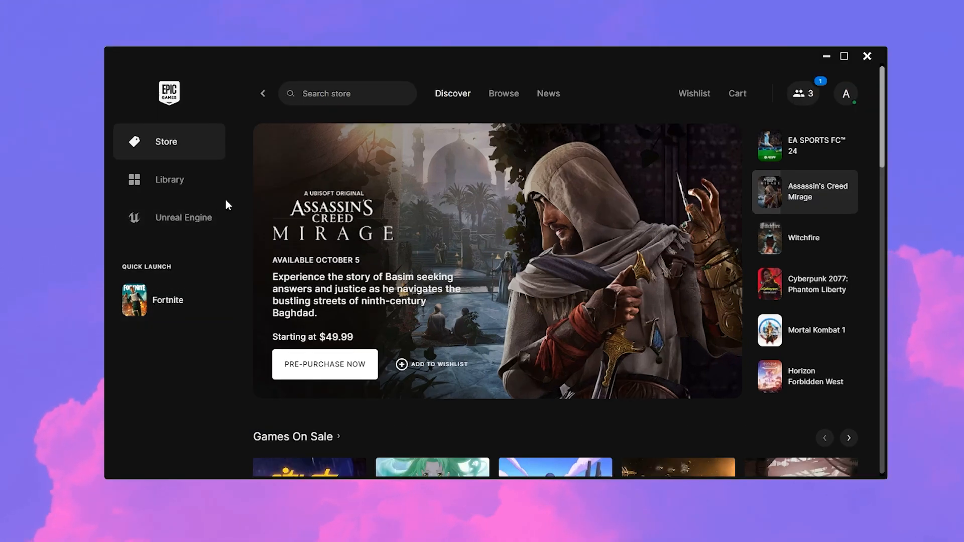
In the Epic Games Launcher library, apply Fortnite's installation options with only the required core and Disable Cosmetic Streaming selected
click(198, 191)
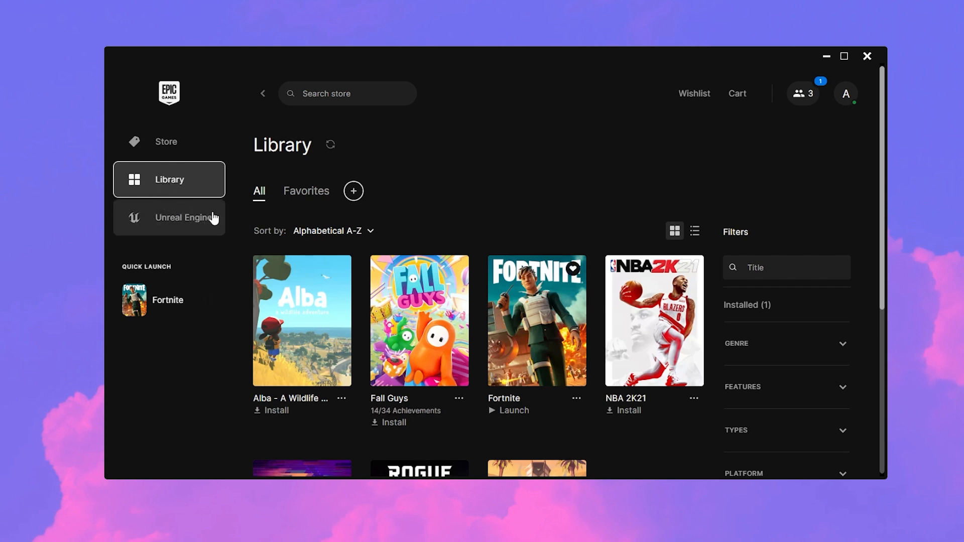
click(576, 399)
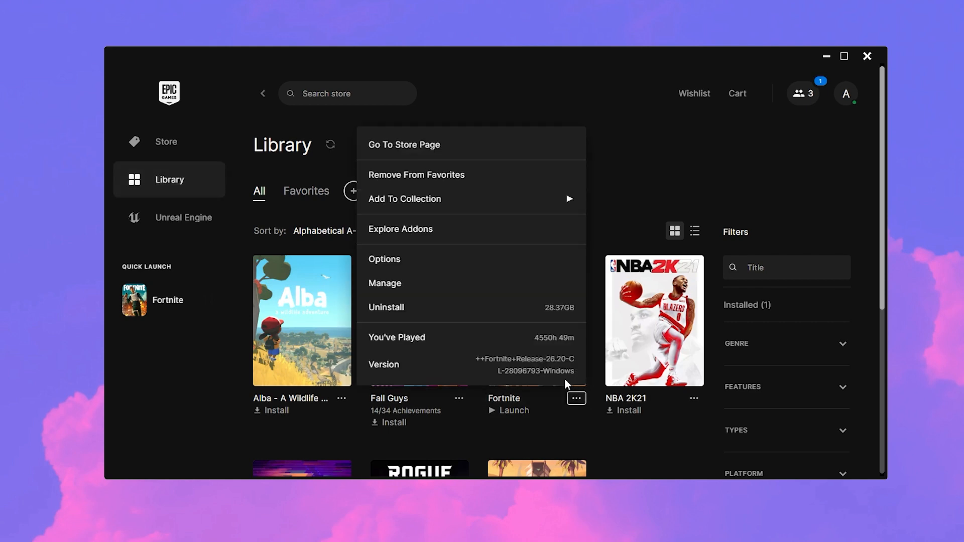
click(380, 258)
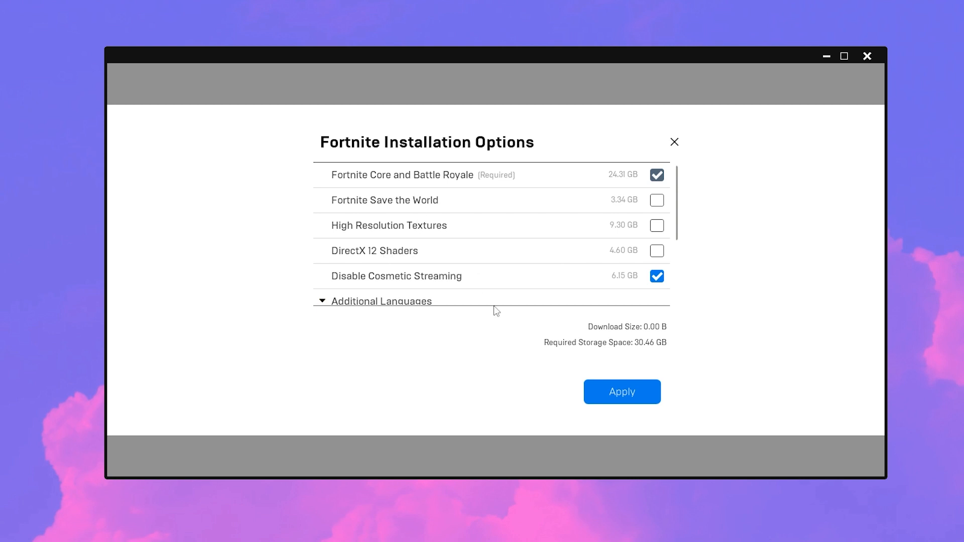
click(624, 395)
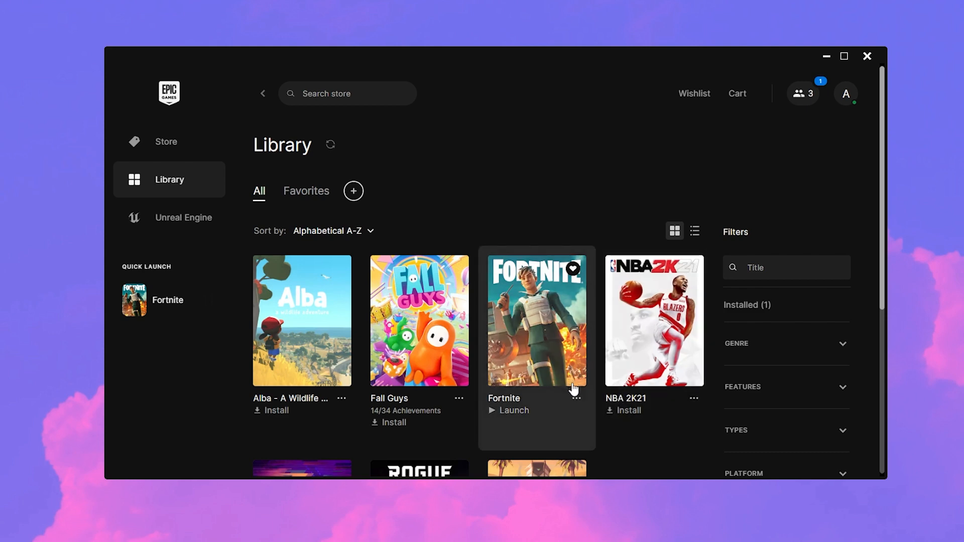
Open Fortnite's installation folder from its manage options and go to the Win64 folder inside FortniteGame\Binaries
click(576, 400)
click(420, 281)
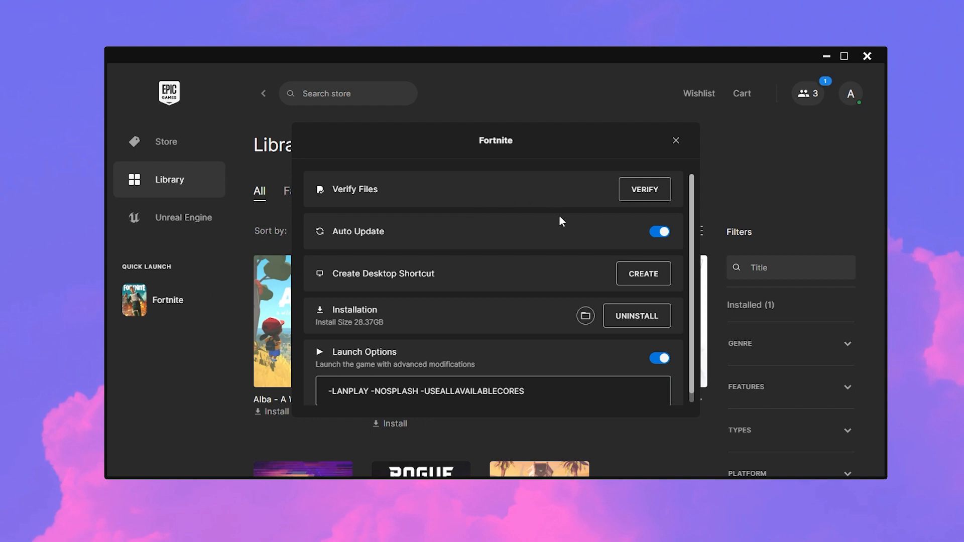
click(584, 316)
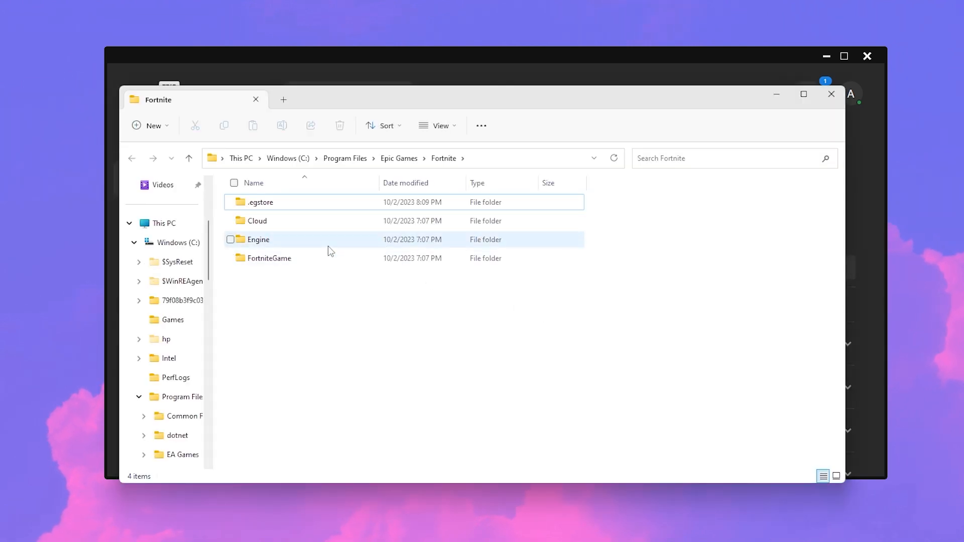
double_click(306, 258)
double_click(296, 203)
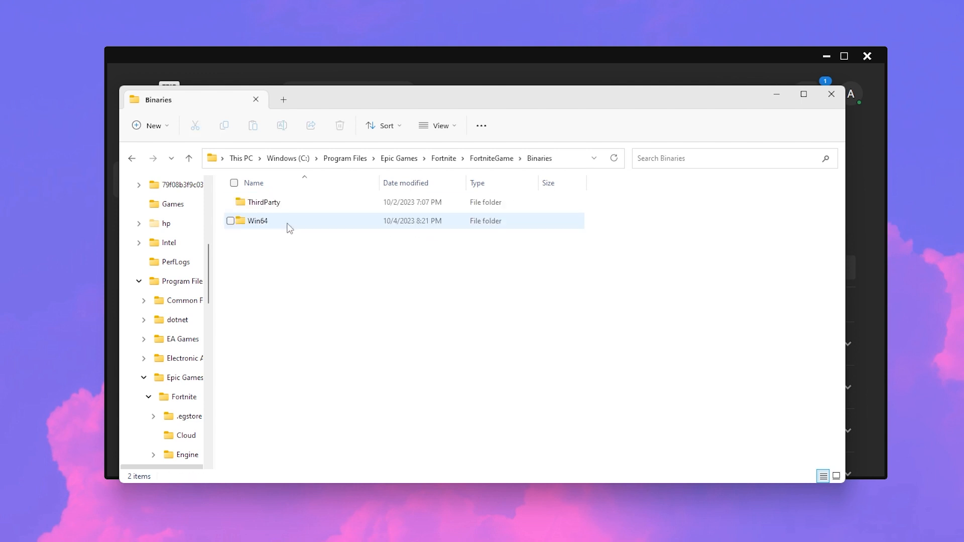
double_click(290, 226)
scroll(291, 236, down, 15)
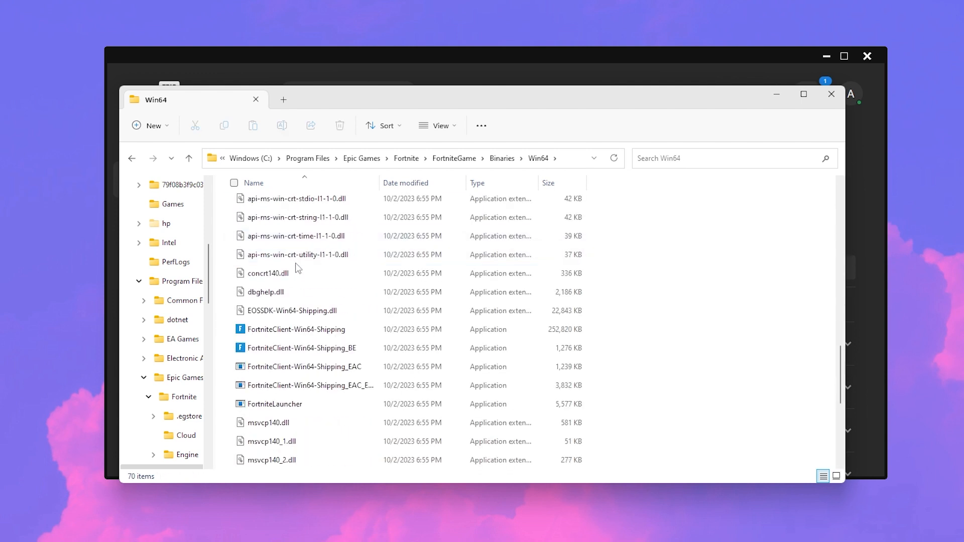
scroll(297, 268, down, 2)
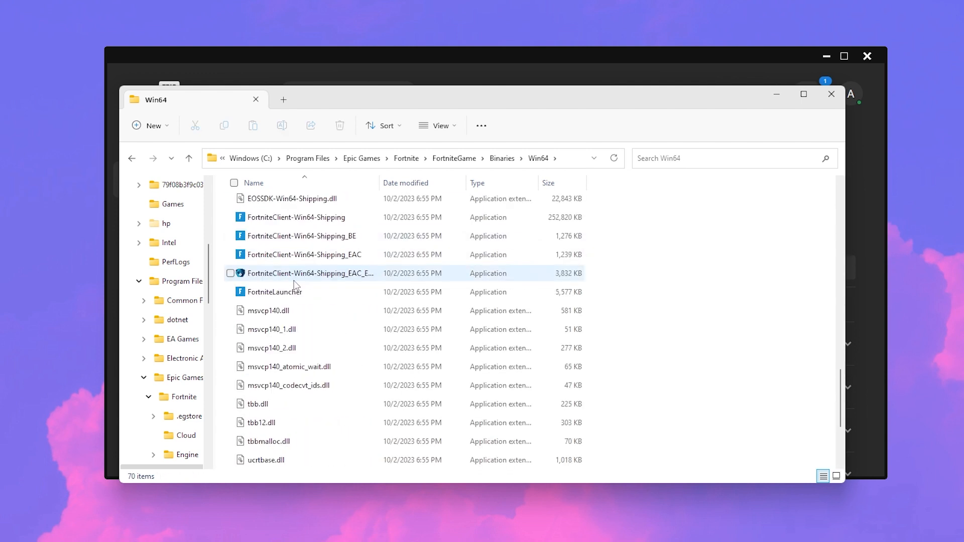
Confirm the compatibility properties of FortniteClient-Win64-Shipping with Disable fullscreen optimizations enabled, and close the folder and Fortnite's manage options
right_click(327, 220)
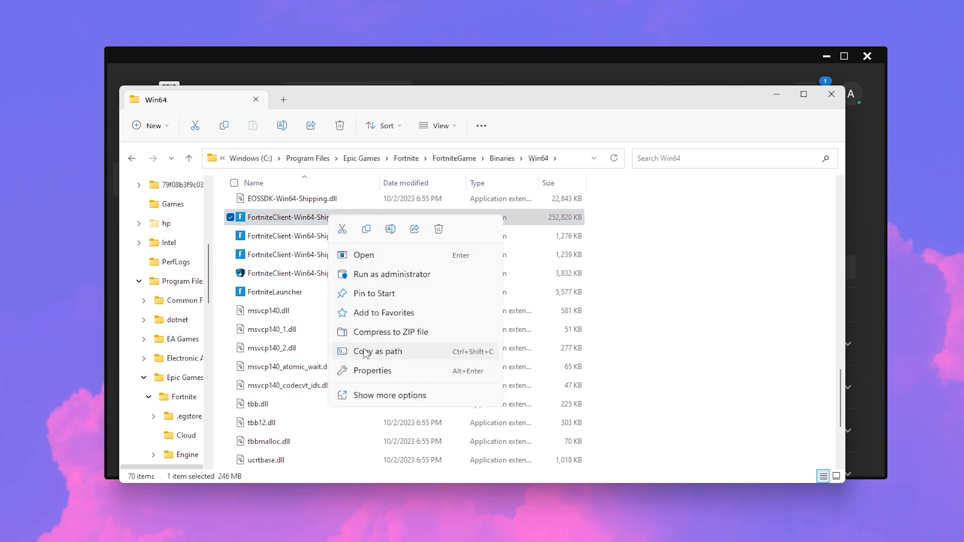
click(381, 371)
click(441, 257)
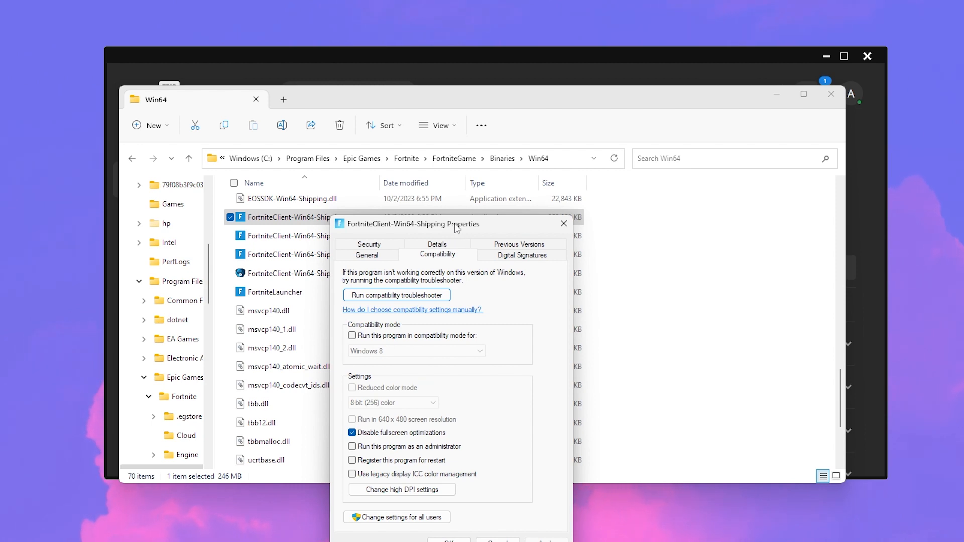
drag(457, 229, 469, 176)
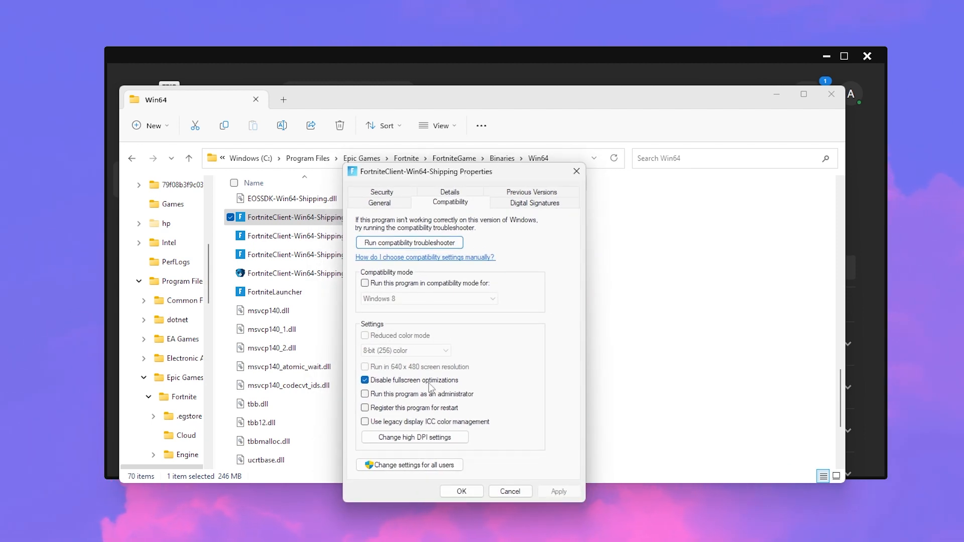
click(460, 492)
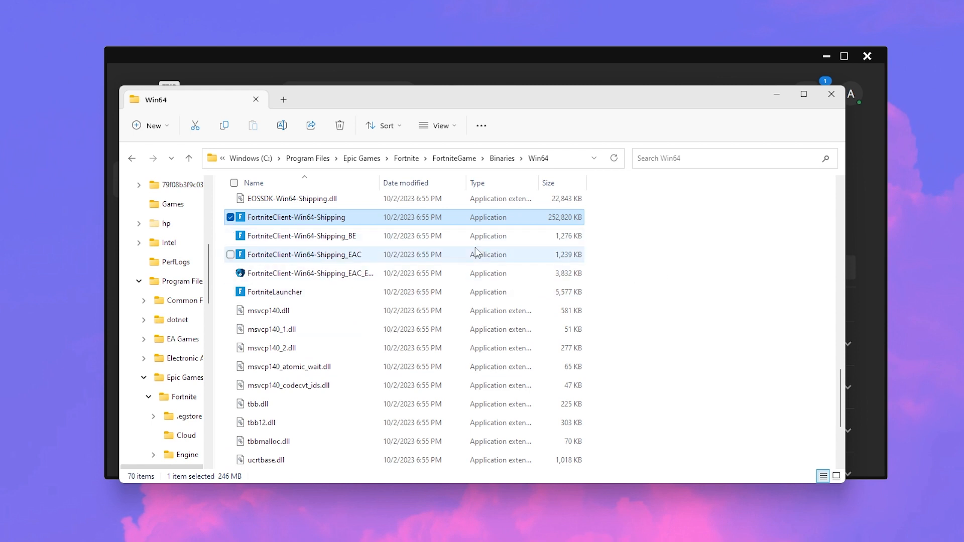
click(830, 94)
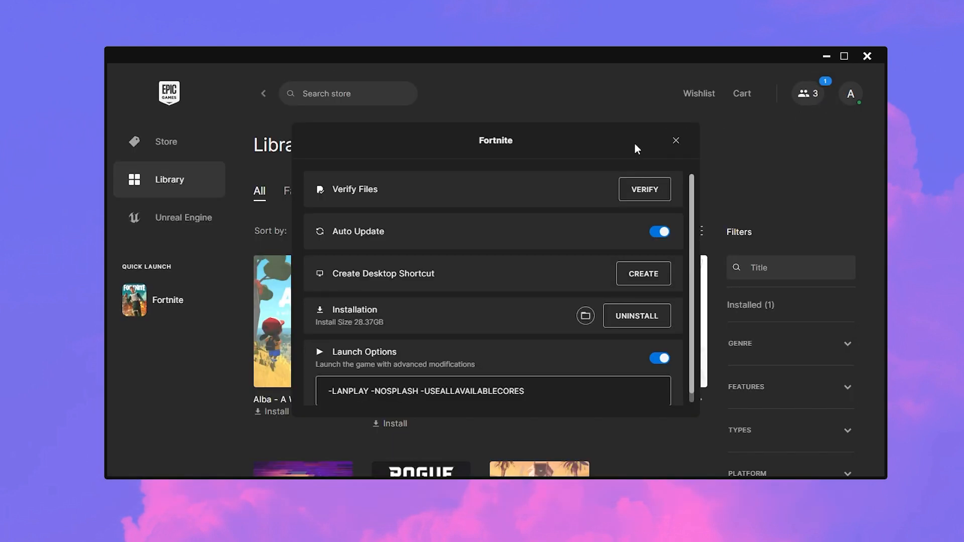
click(676, 141)
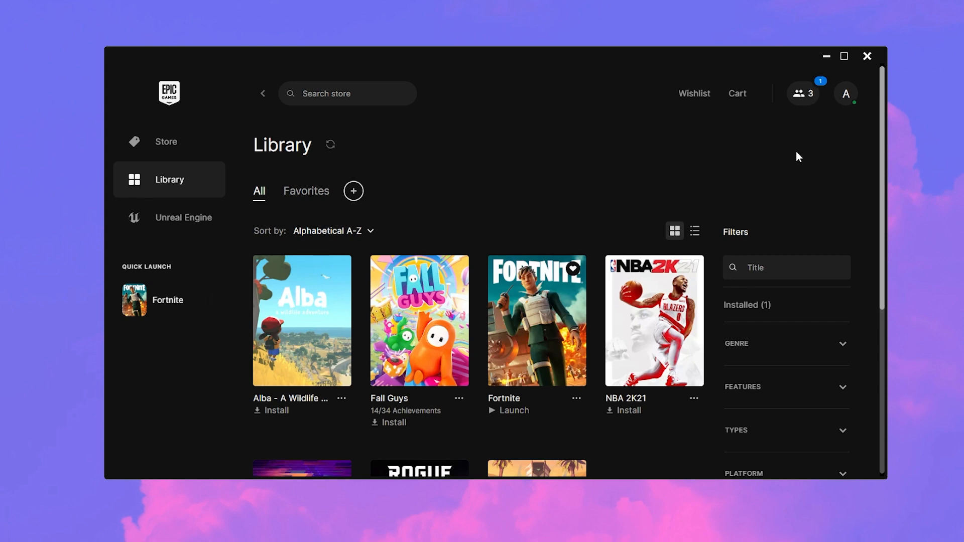
Review the launcher settings for preferences, desktop notifications, and Fortnite's auto-update and additional command line arguments
click(846, 95)
click(660, 317)
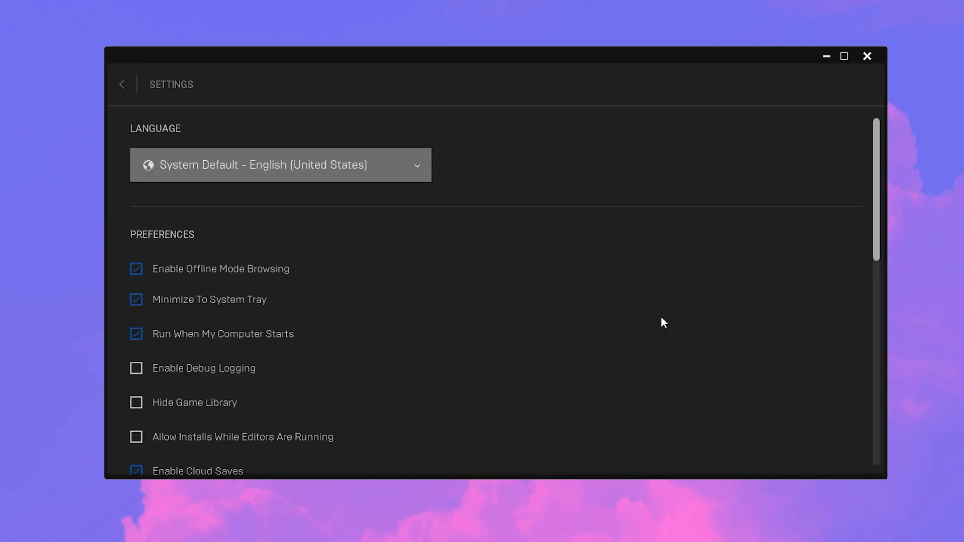
scroll(255, 238, down, 7)
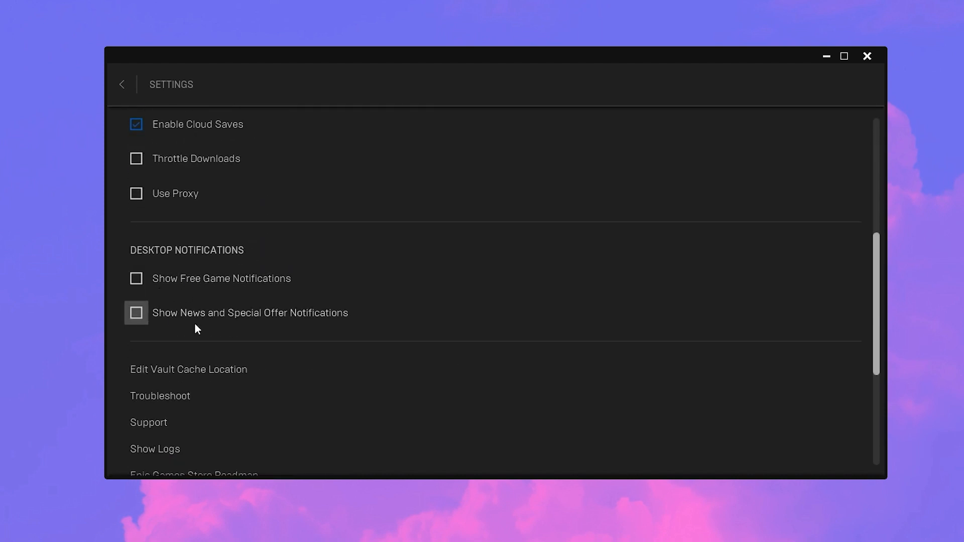
scroll(195, 294, down, 5)
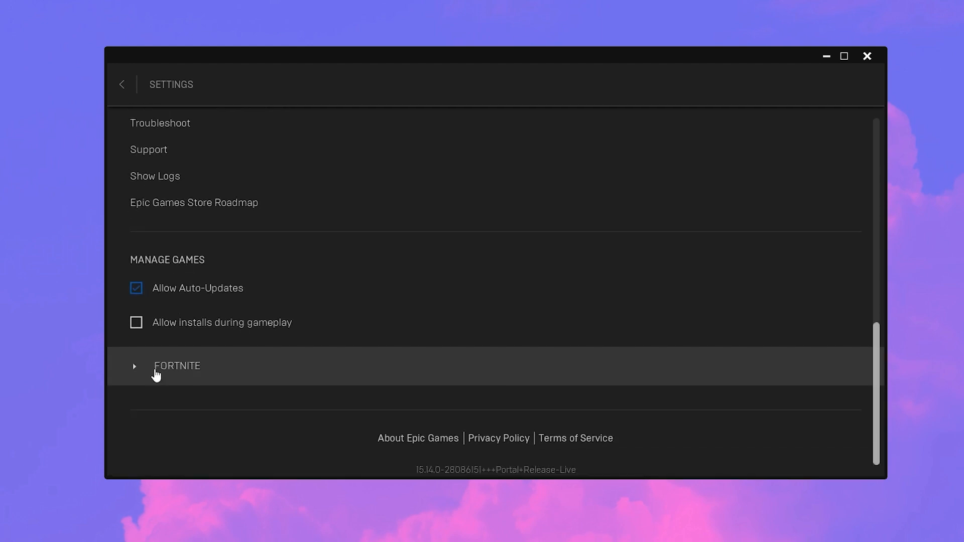
click(131, 367)
scroll(171, 400, down, 2)
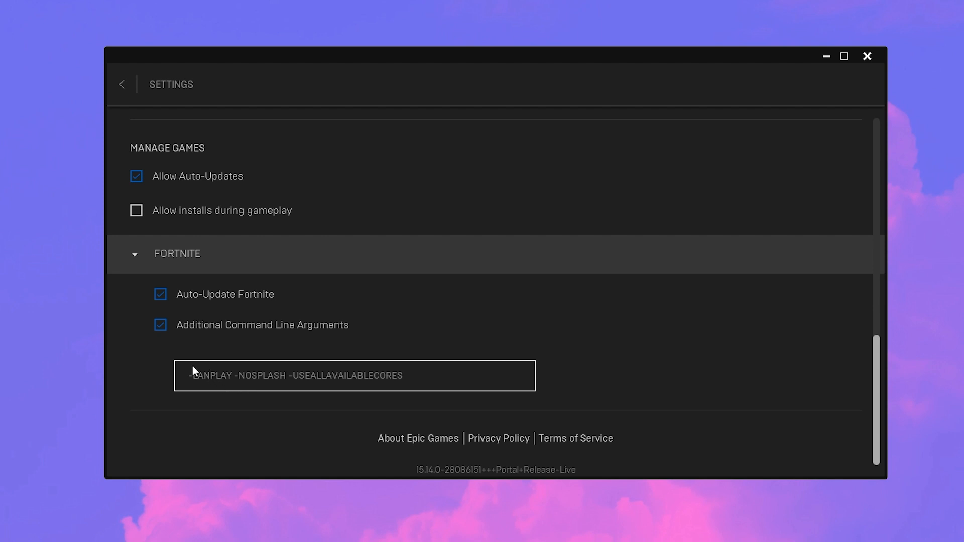
scroll(186, 352, up, 1)
scroll(183, 346, up, 1)
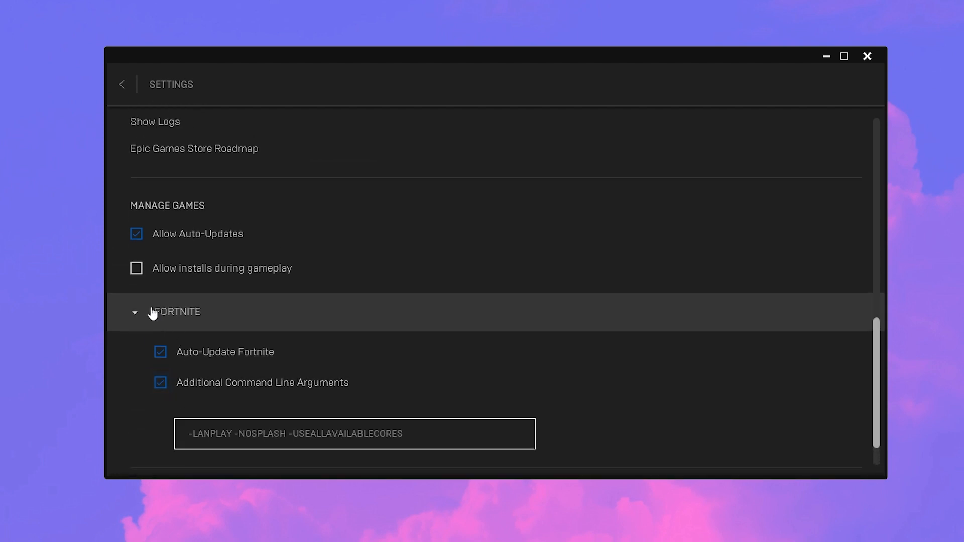
Leave the launcher settings, close the Epic Games Launcher, and open the %temp% folder with the Run command
click(126, 91)
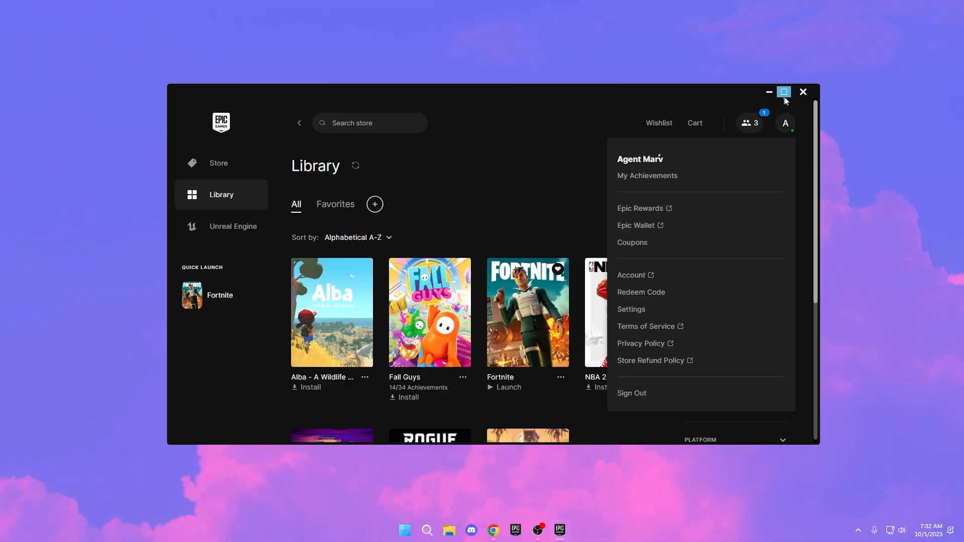
click(865, 57)
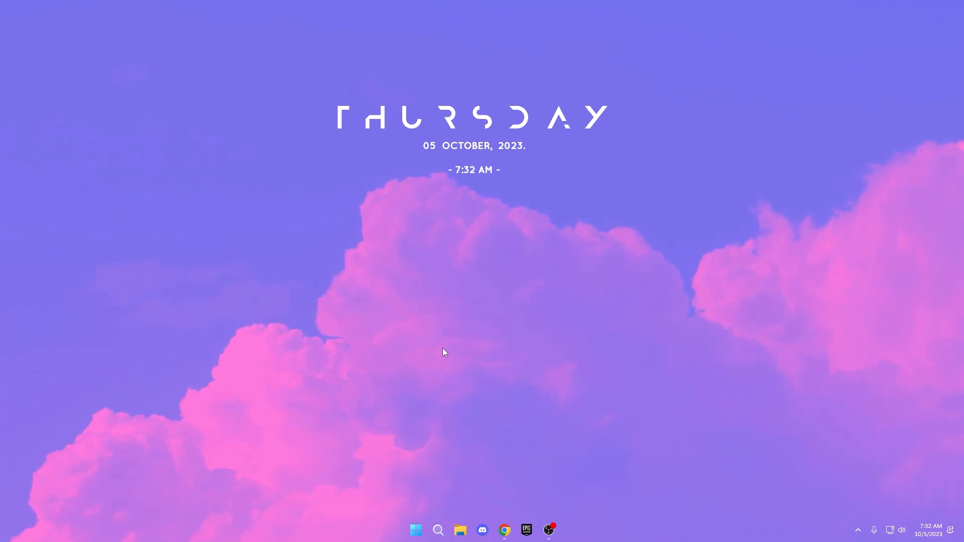
key(super+r)
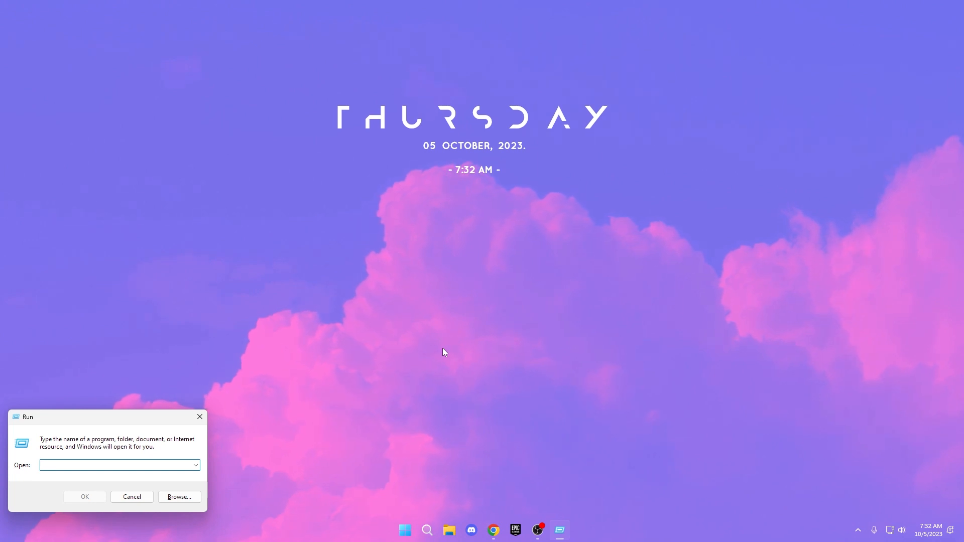
text(%te)
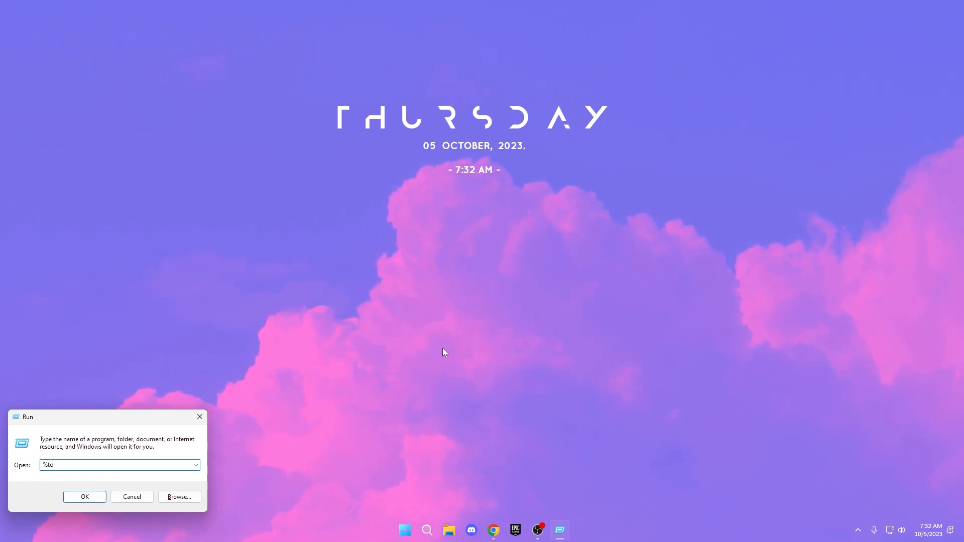
text(mp%)
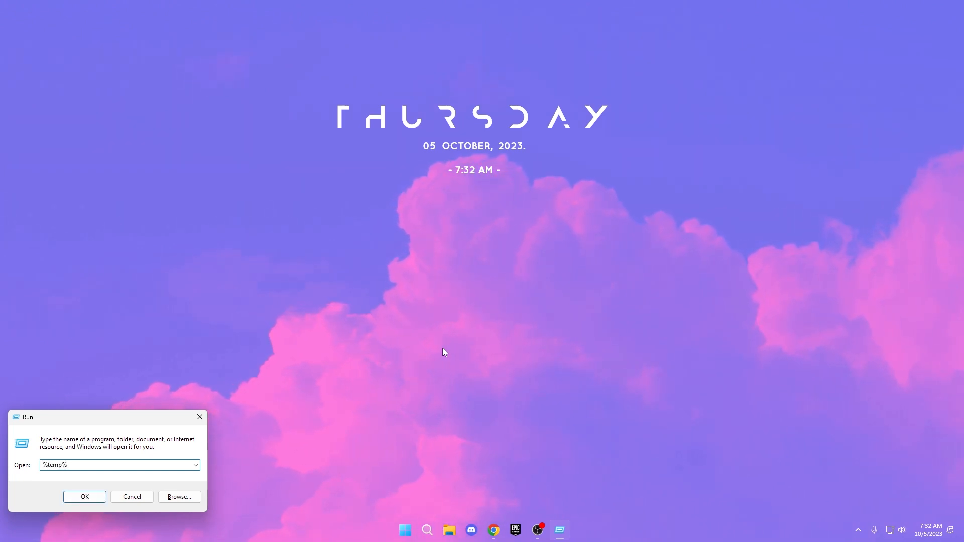
key(Return)
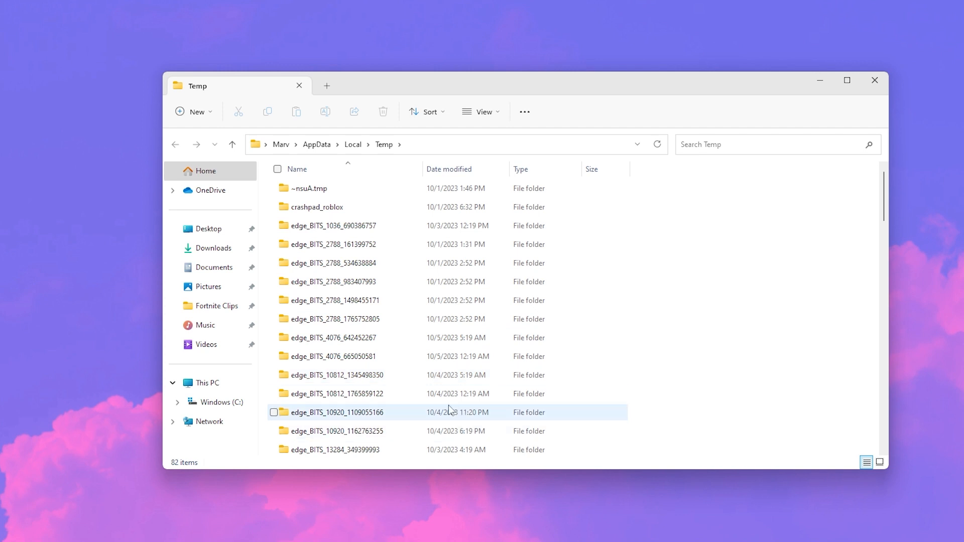
Delete everything in the Temp folder, skipping all files that are in use, and close the folder
key(ctrl+a)
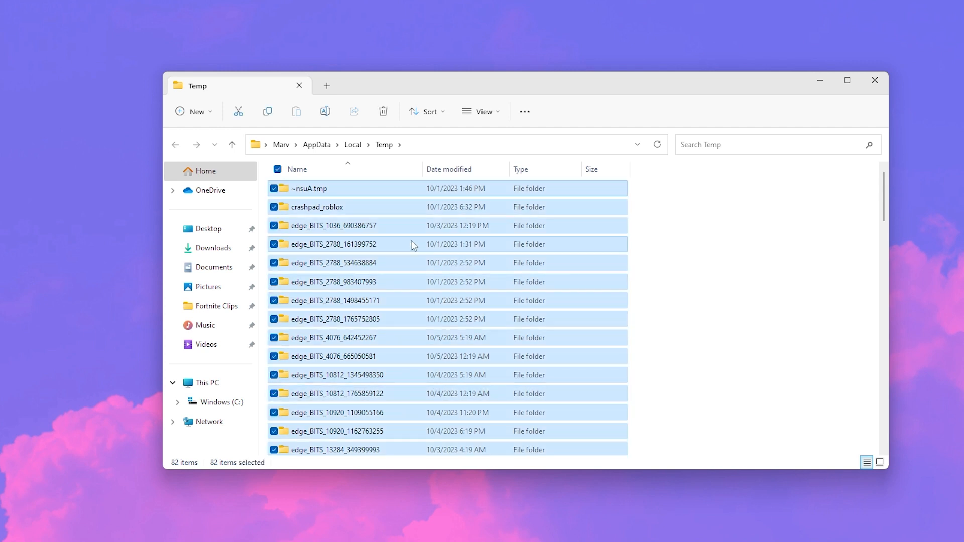
right_click(513, 339)
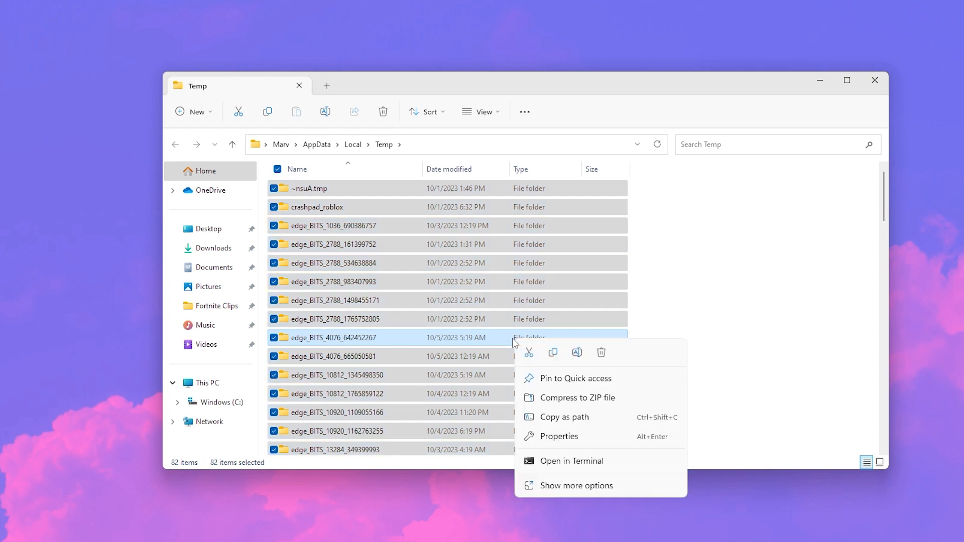
click(601, 354)
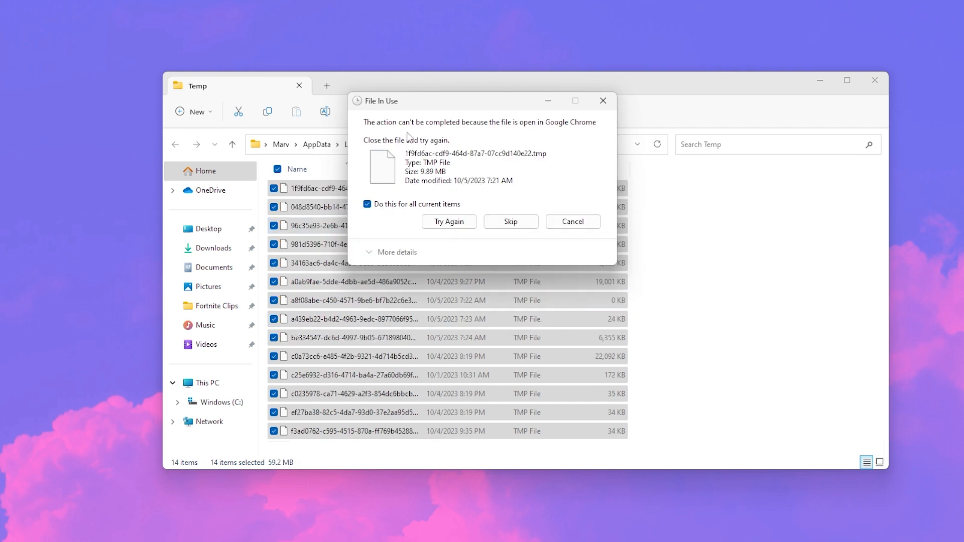
click(501, 221)
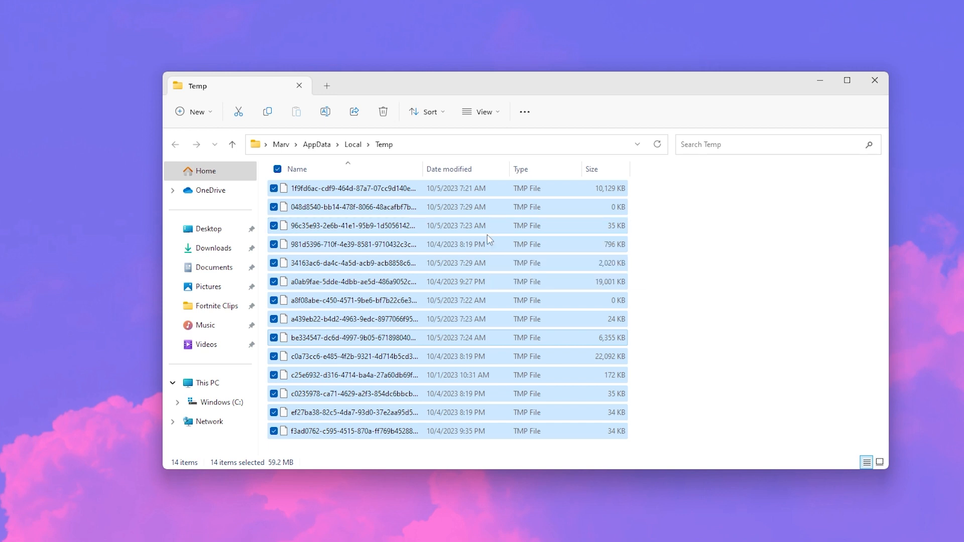
click(684, 278)
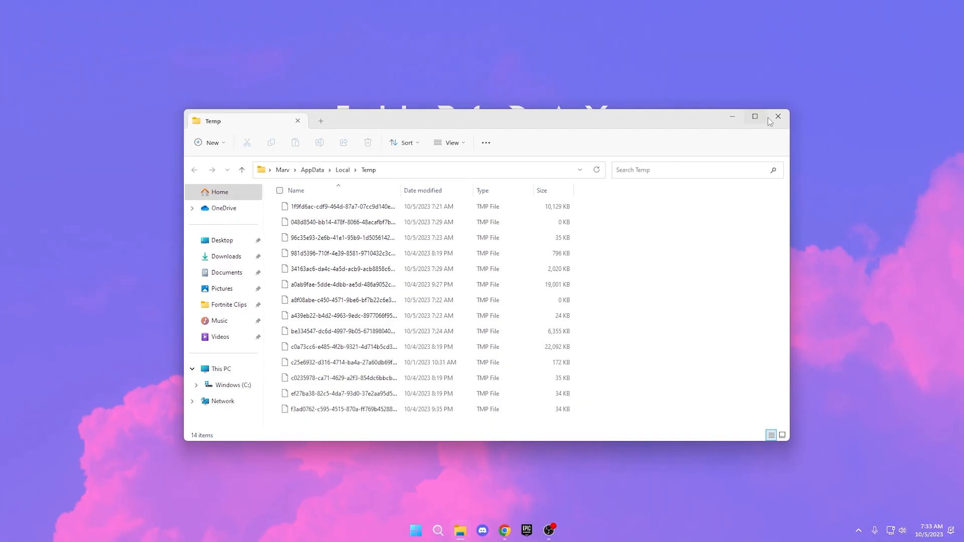
click(770, 118)
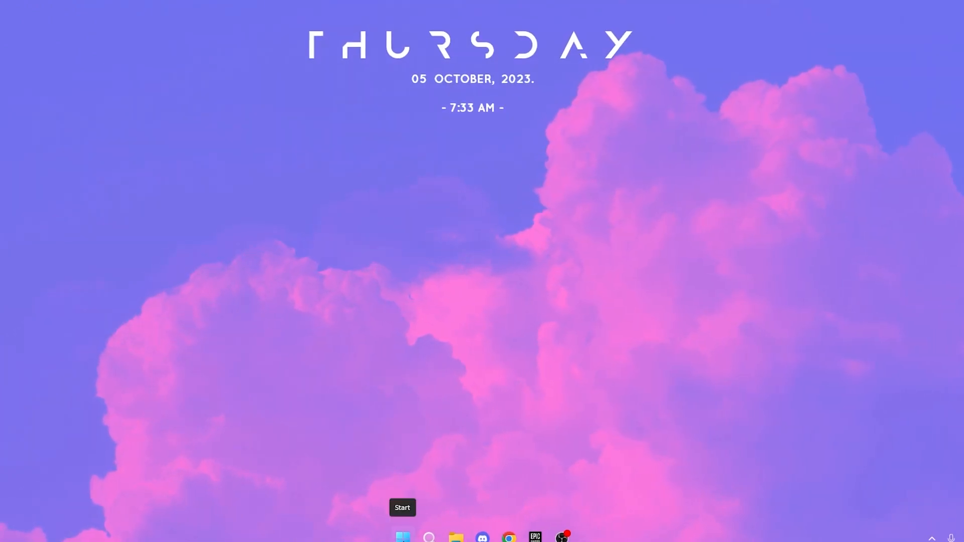
Search Windows for "power", open the power plan choices, select the High performance plan, and close Power Options
click(402, 536)
key(Escape)
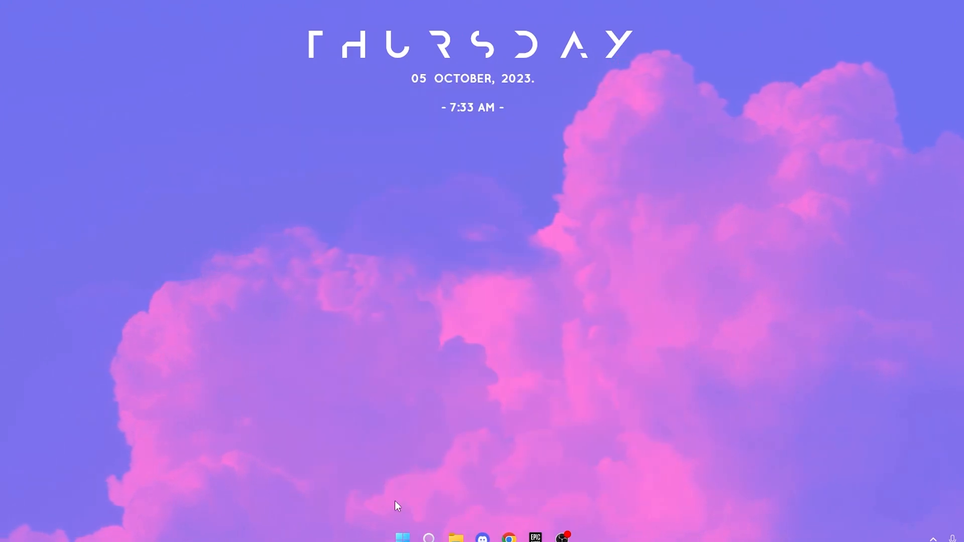
key(super)
text(powe)
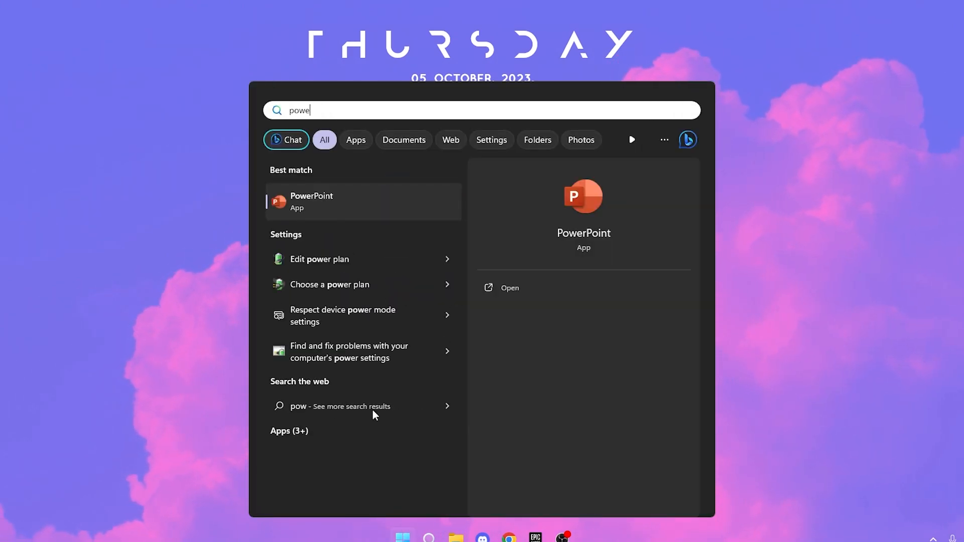
text(r)
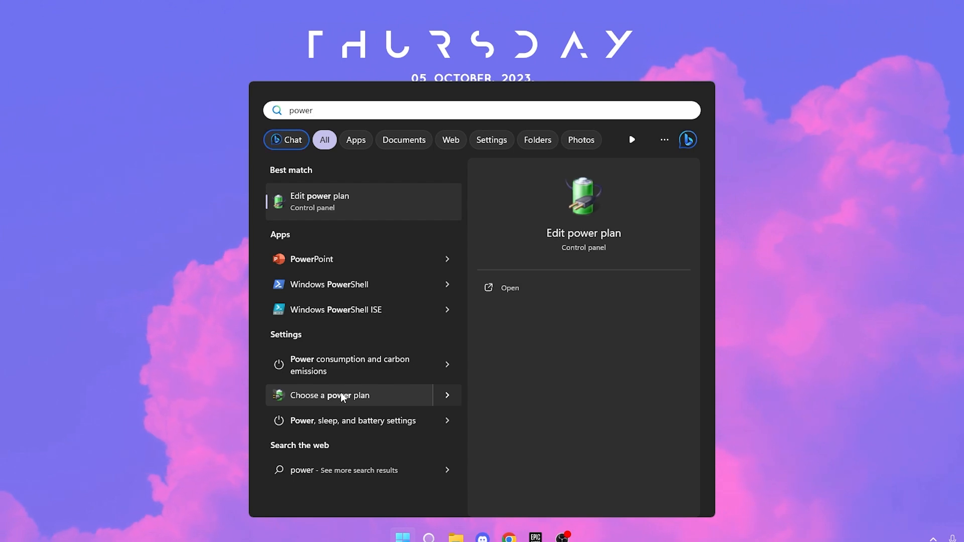
click(340, 394)
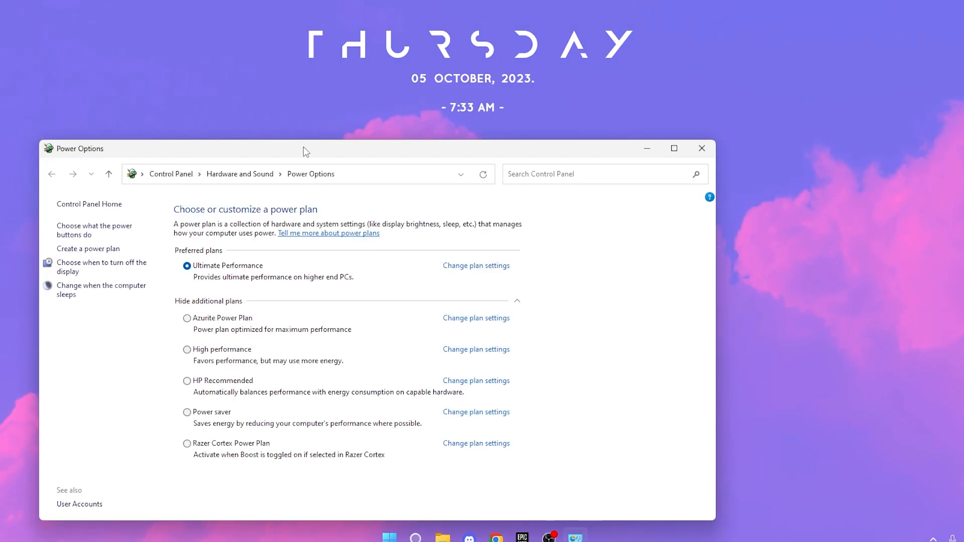
drag(303, 147, 417, 53)
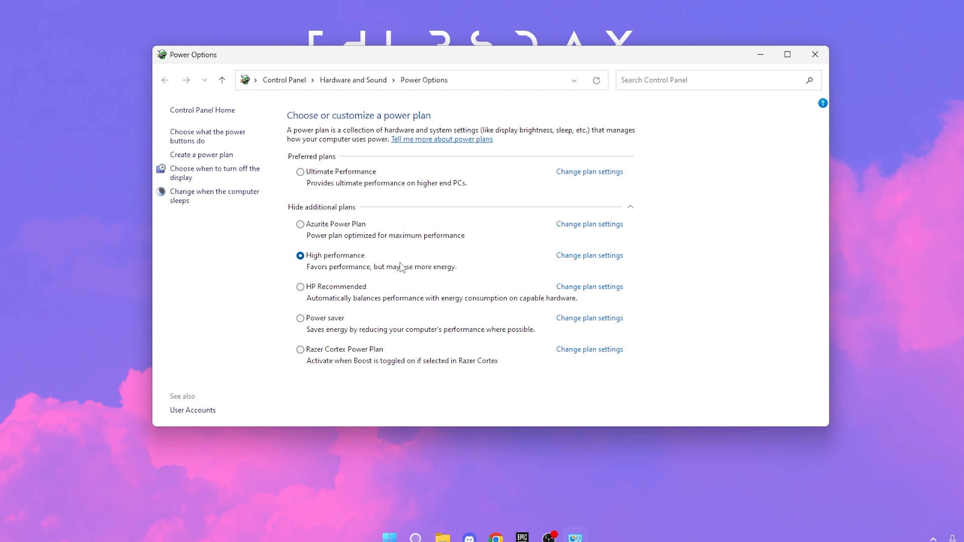
click(815, 56)
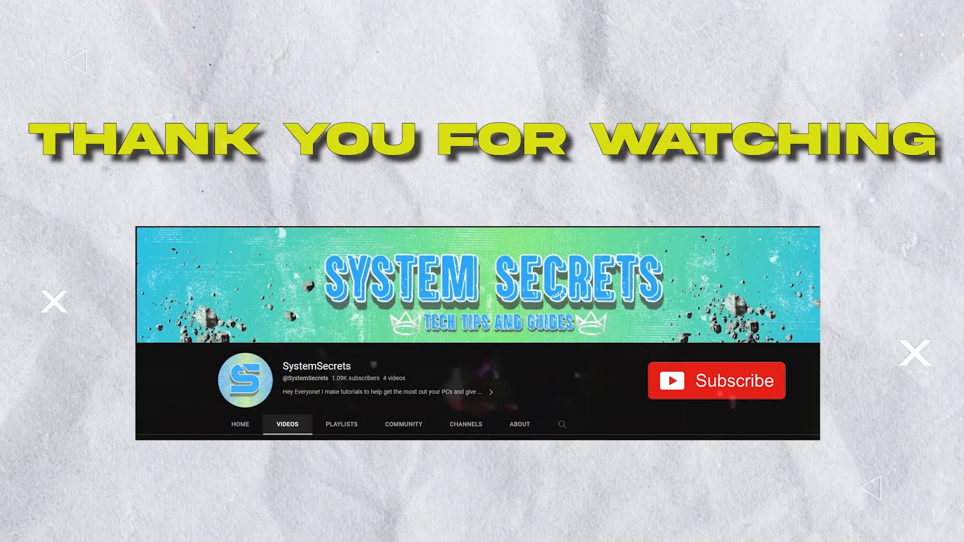